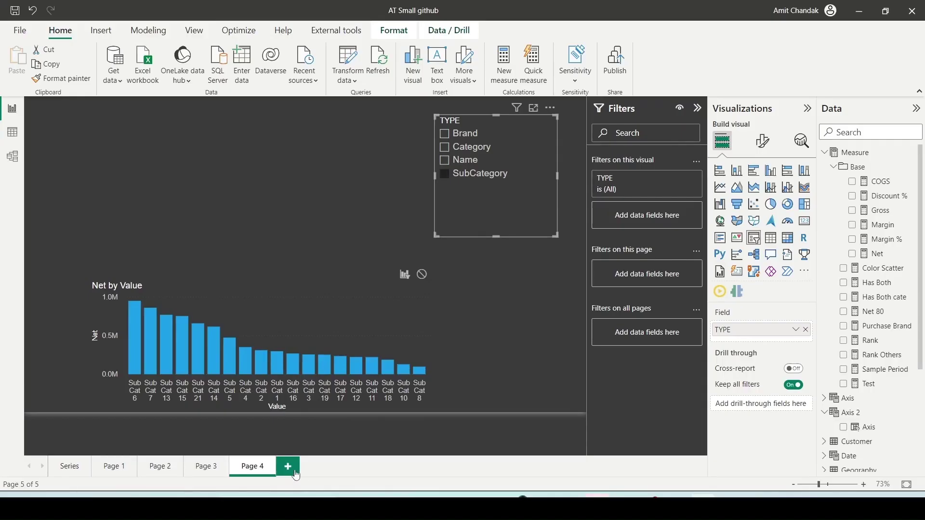
- On a new page, build an enlarged clustered column chart of Net by Item Brand
click(294, 468)
scroll(834, 375, down, 3)
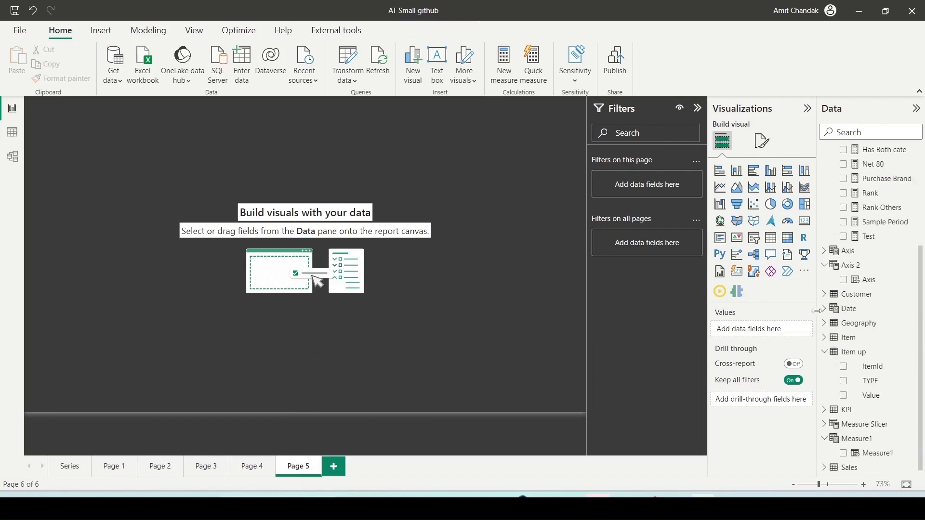
click(824, 338)
drag(863, 352, 221, 217)
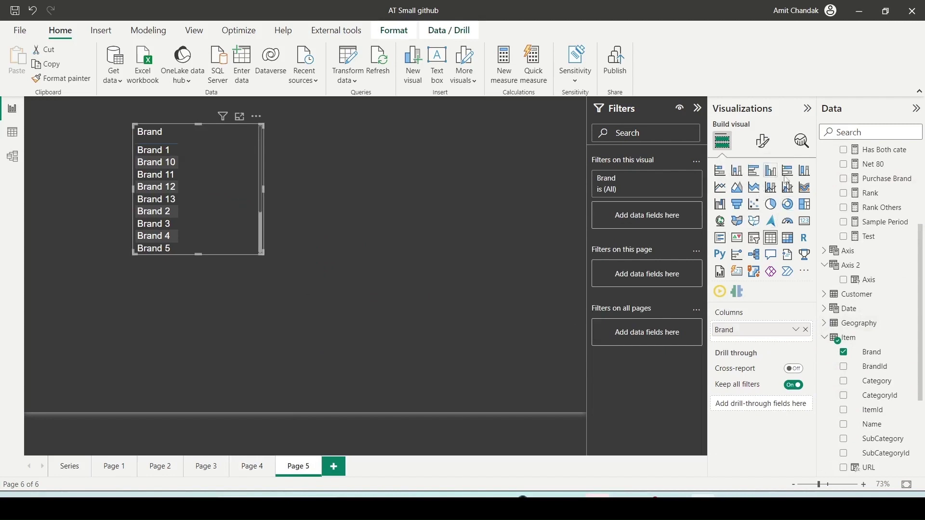
scroll(873, 195, up, 3)
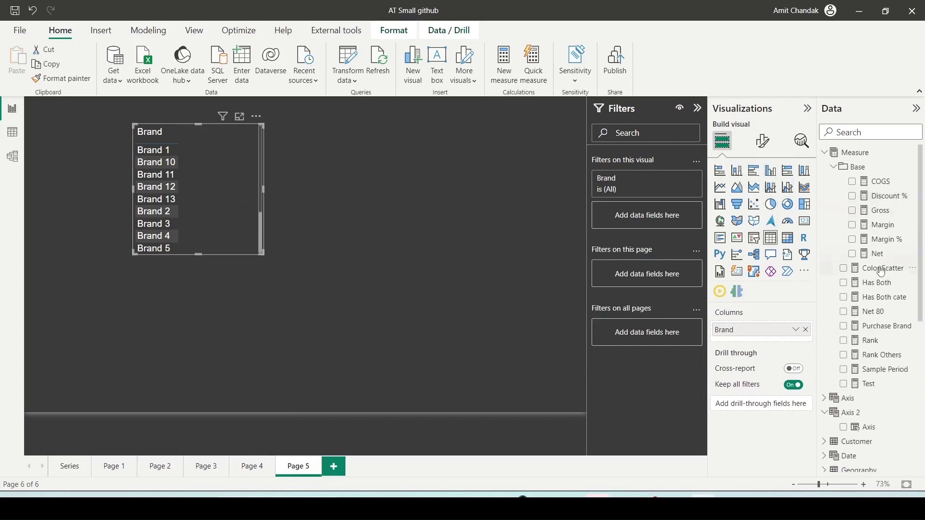
drag(873, 253, 225, 174)
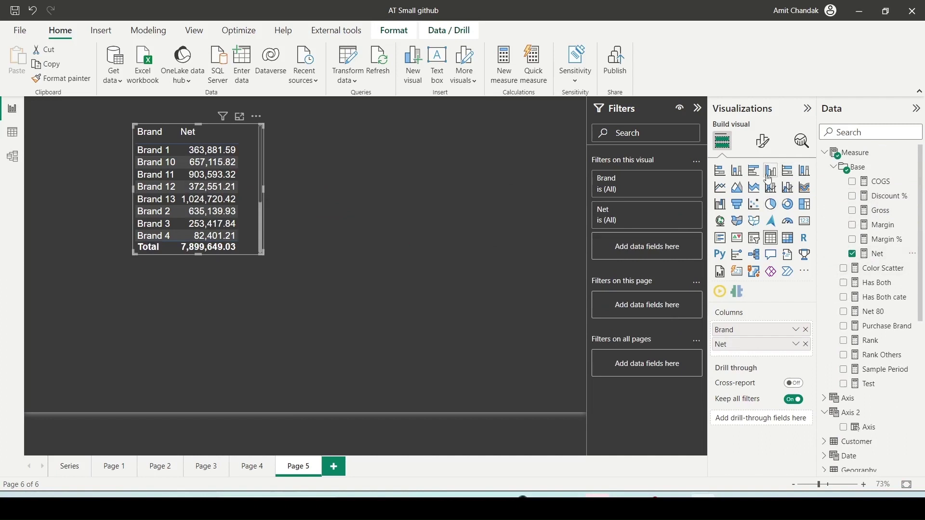
click(770, 173)
drag(262, 253, 435, 297)
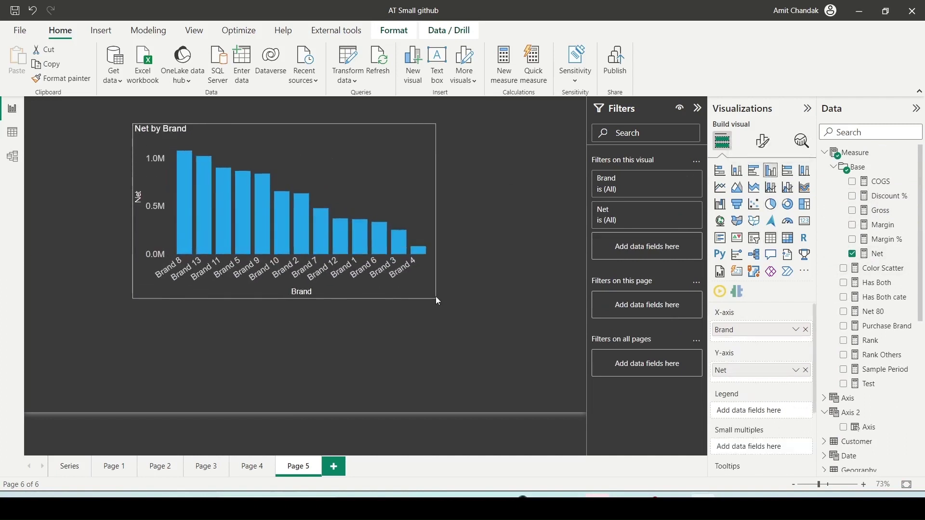
- Duplicate the chart and switch the copy's X-axis from Brand to Category
key(ctrl+c)
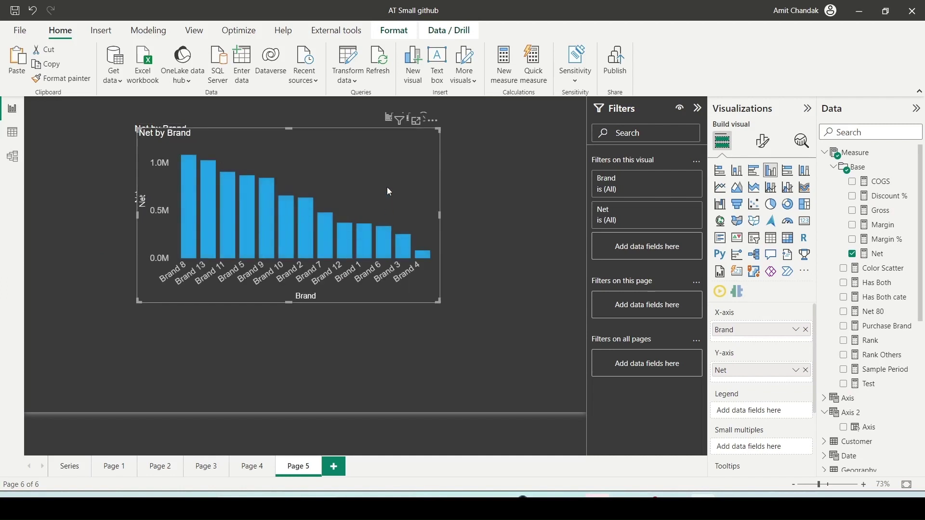
key(ctrl+v)
click(391, 200)
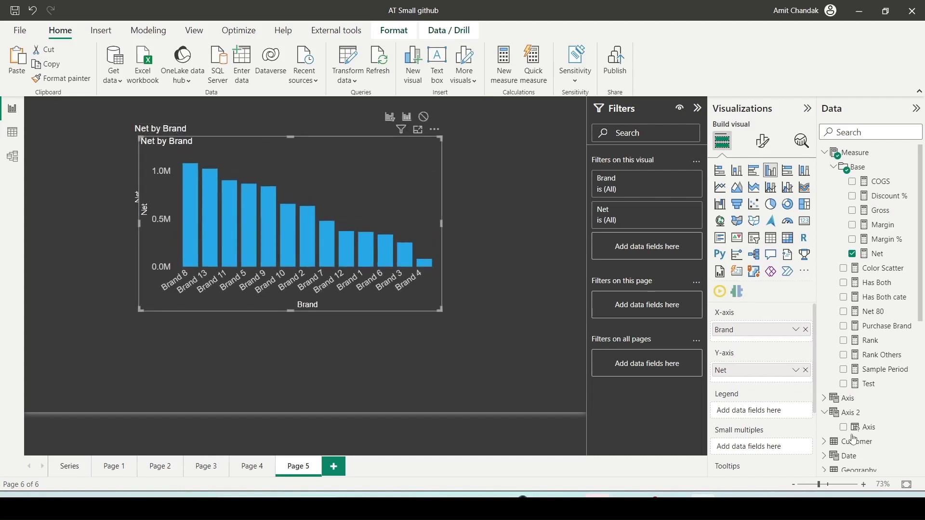
scroll(876, 291, down, 2)
scroll(876, 292, down, 2)
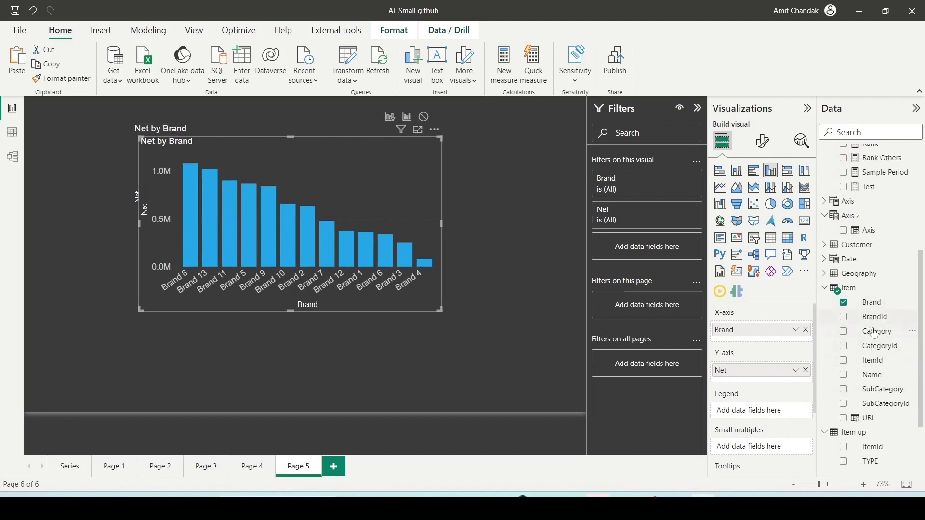
drag(875, 332, 322, 209)
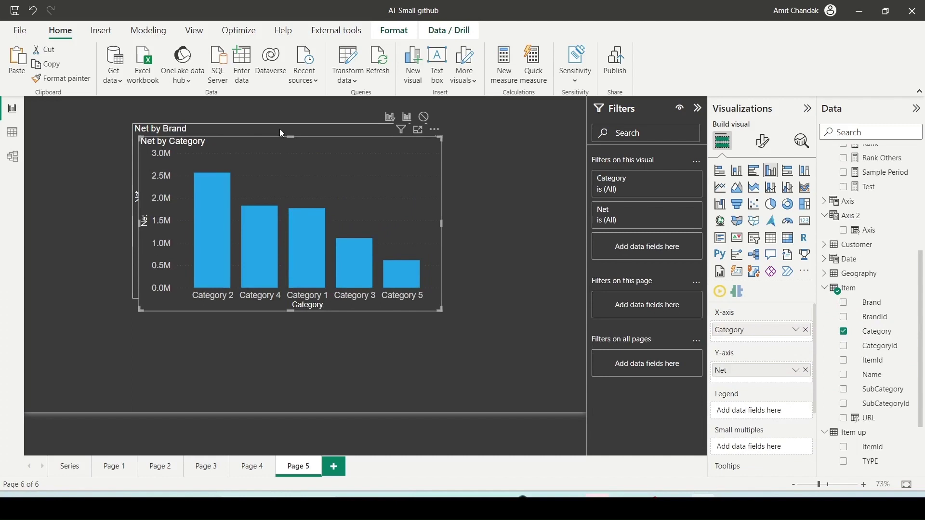
click(160, 129)
- Hide the Net by Category chart and save the Brand-only view as Bookmark 4
click(194, 31)
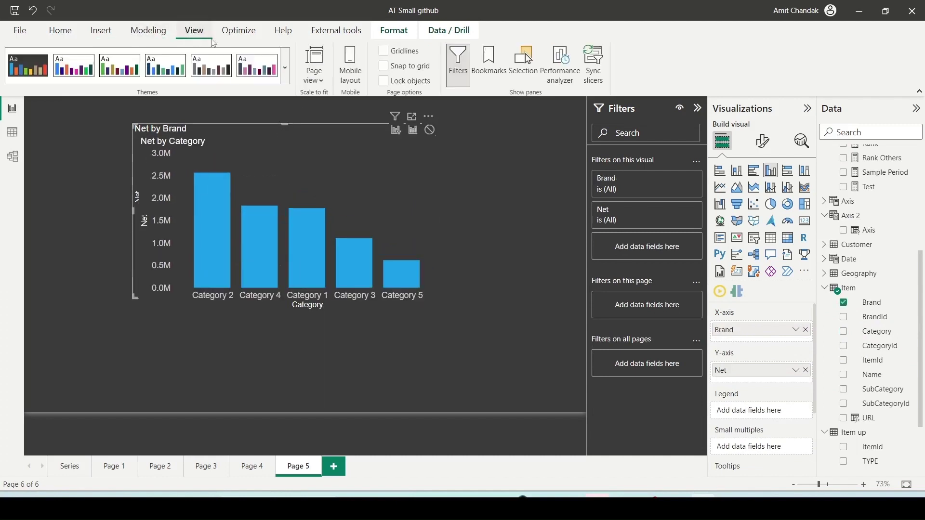
click(525, 70)
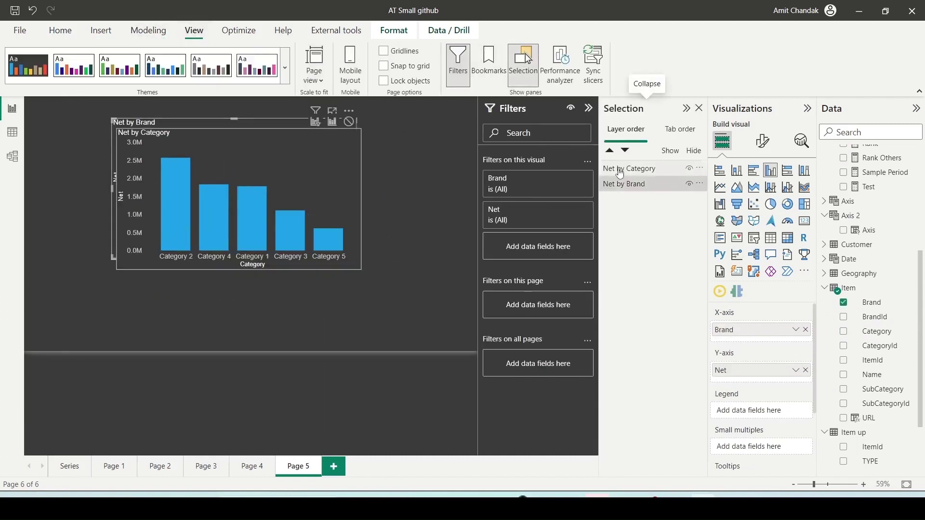
click(690, 168)
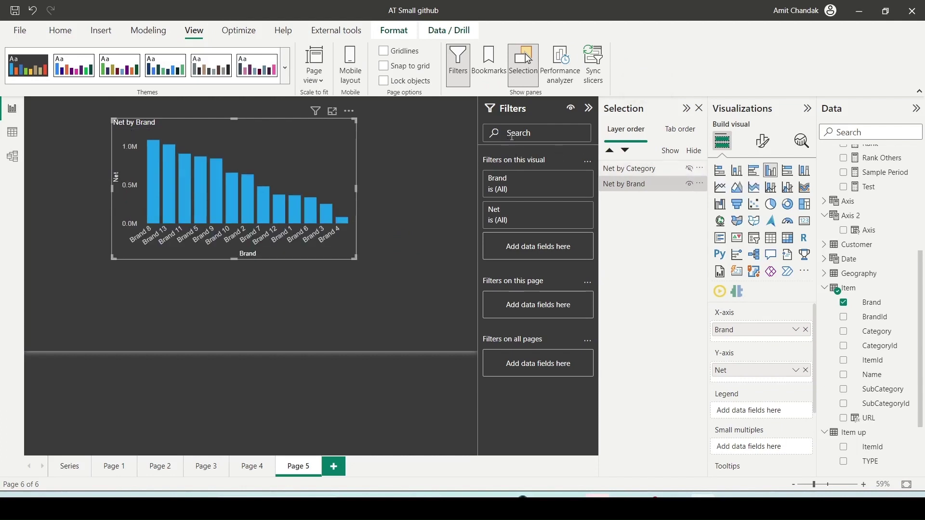
click(488, 76)
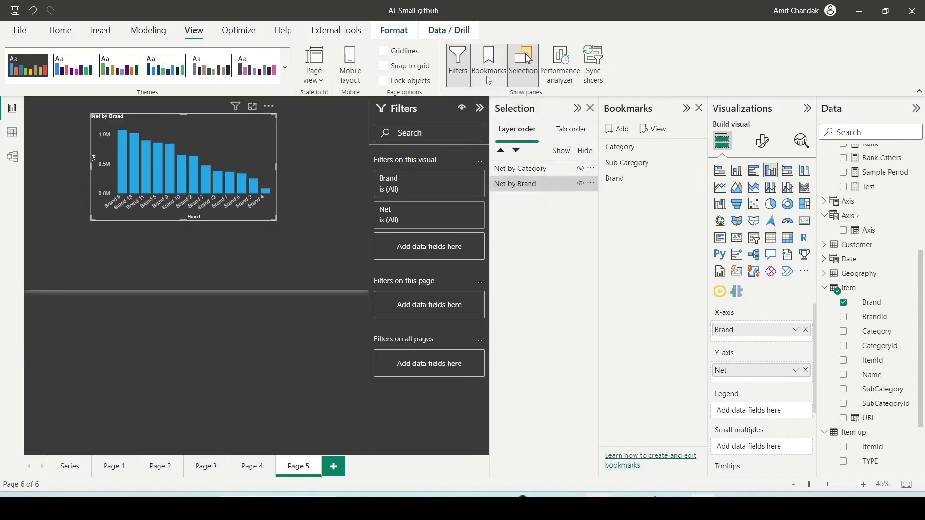
click(619, 133)
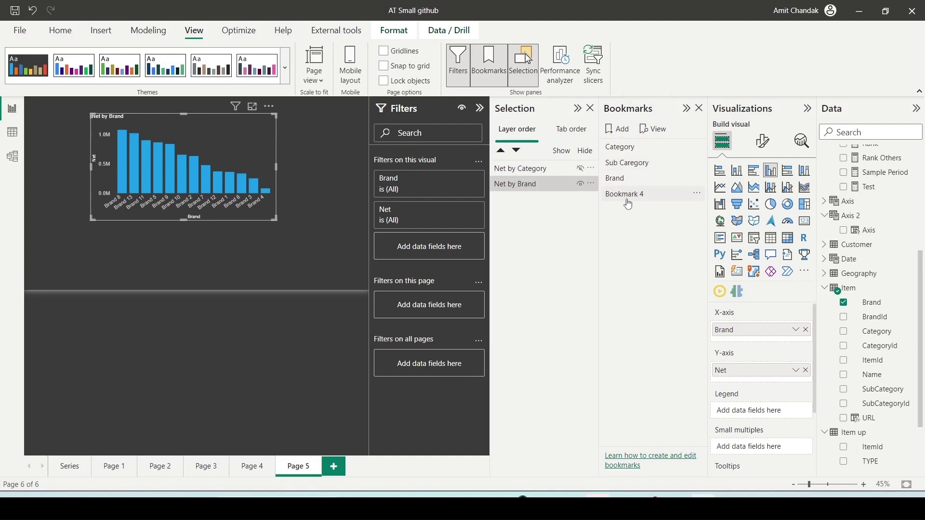
- Hide Net by Brand, show Net by Category, and save that view as Bookmark 5
click(670, 192)
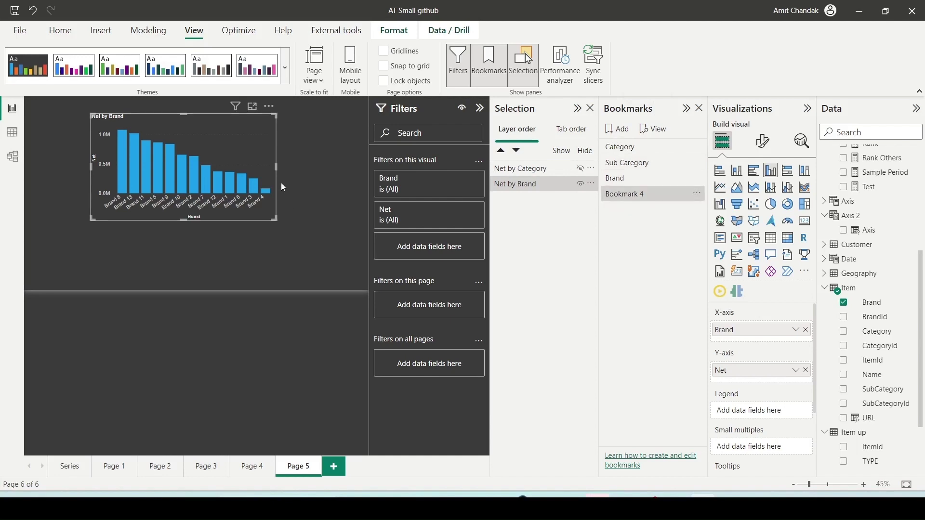
click(581, 184)
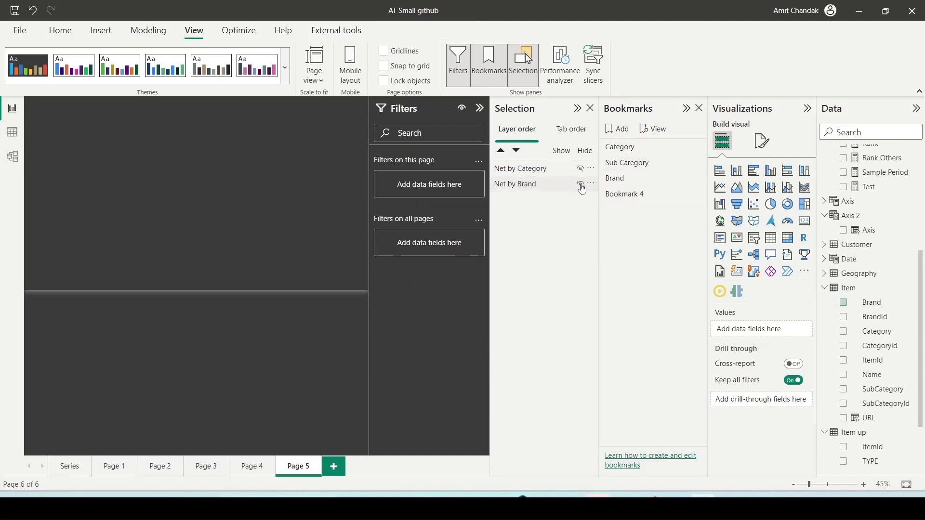
click(581, 168)
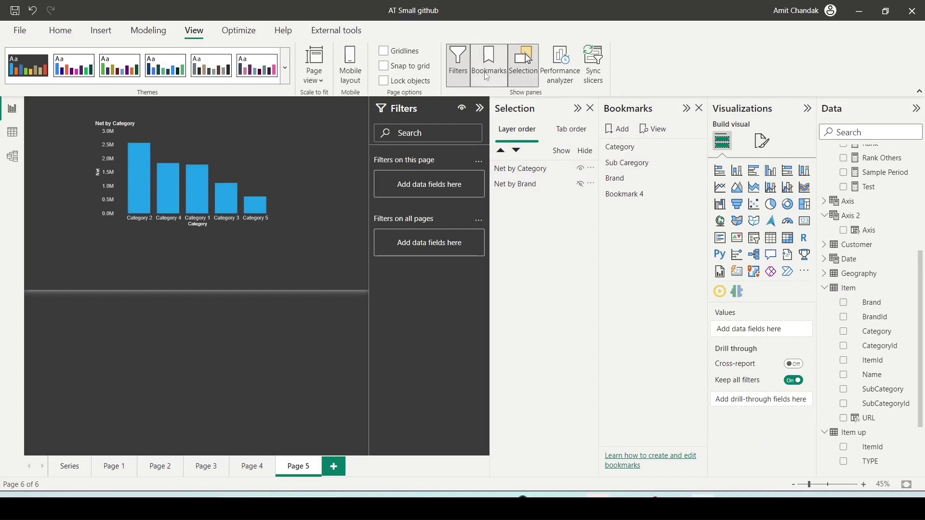
click(616, 129)
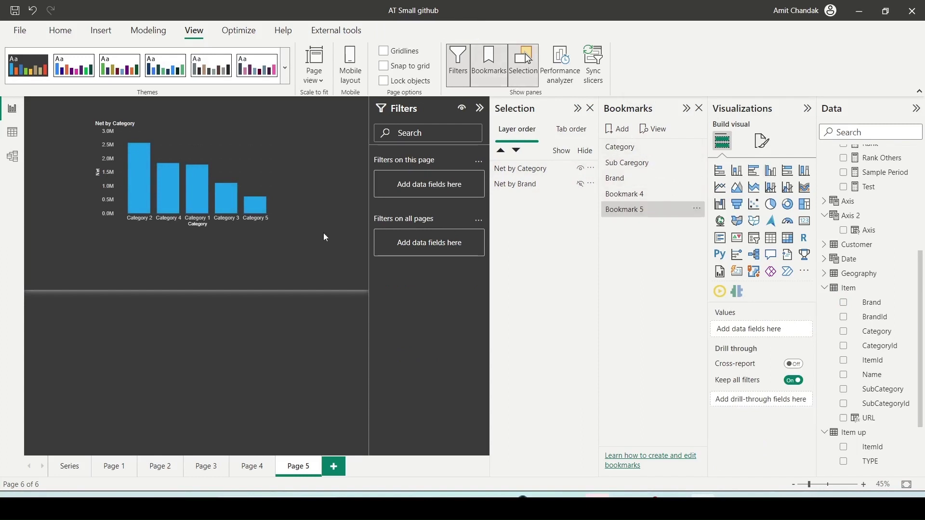
- Collapse the Filters and Selection panes, then apply Bookmark 4, Bookmark 5, and Bookmark 4 again
click(480, 108)
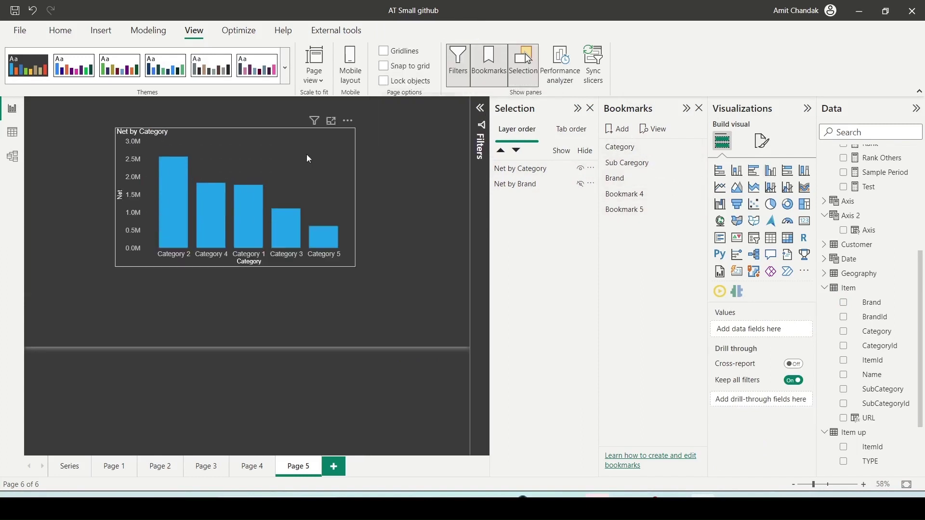
click(577, 108)
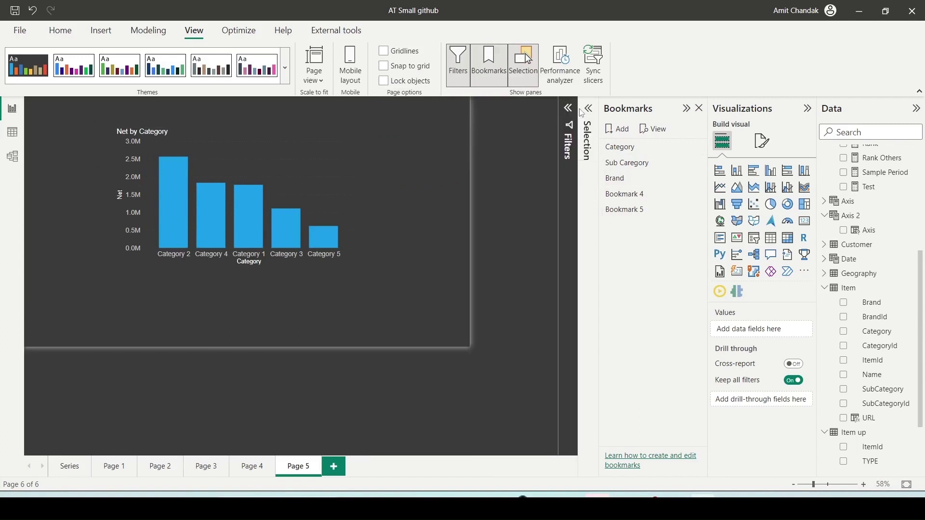
click(619, 195)
click(624, 212)
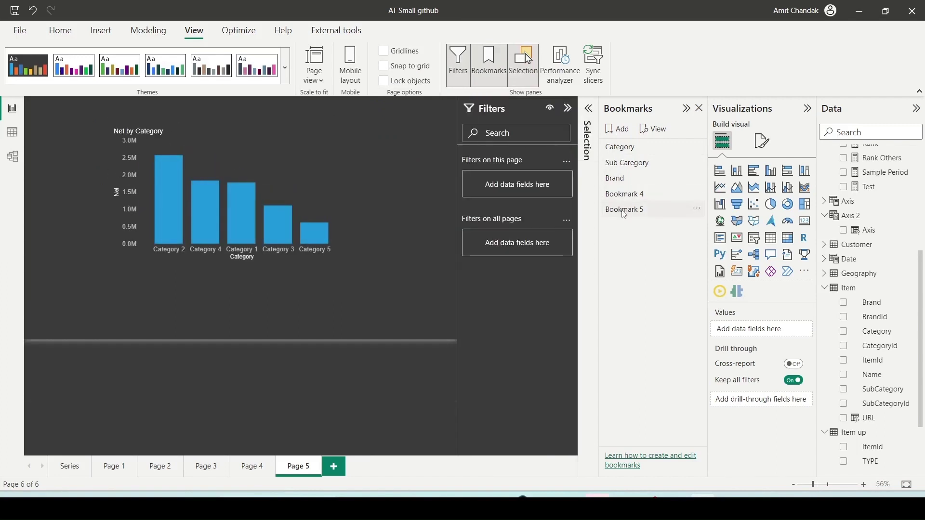
click(621, 196)
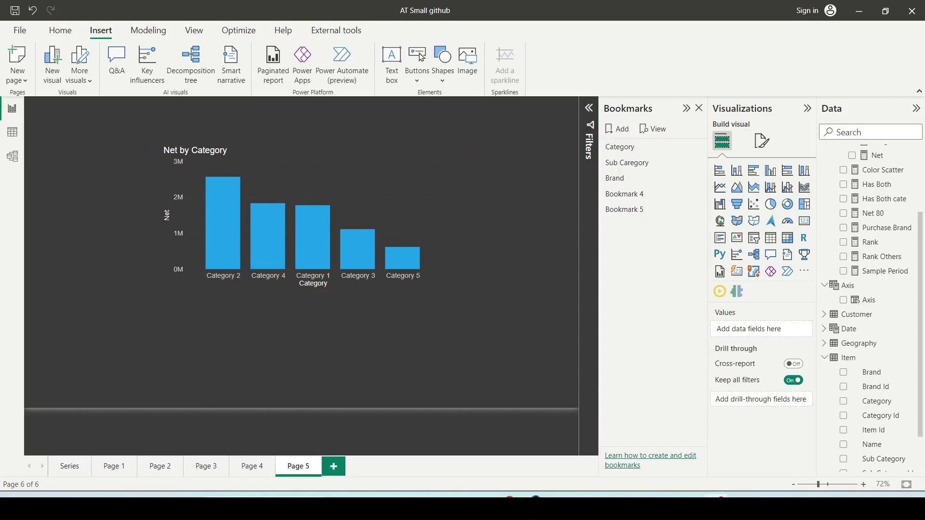
- Insert a blank button below the chart and give it the text label 'Brand'
click(422, 85)
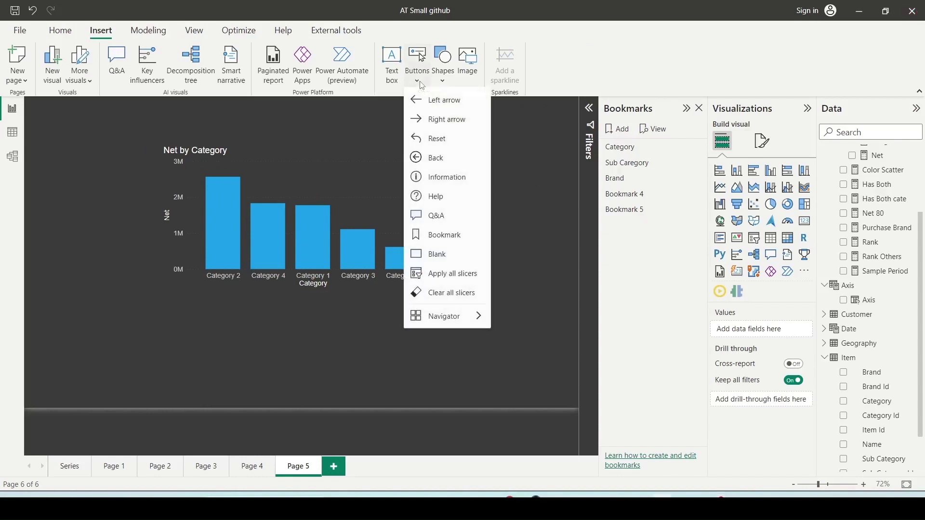
click(444, 255)
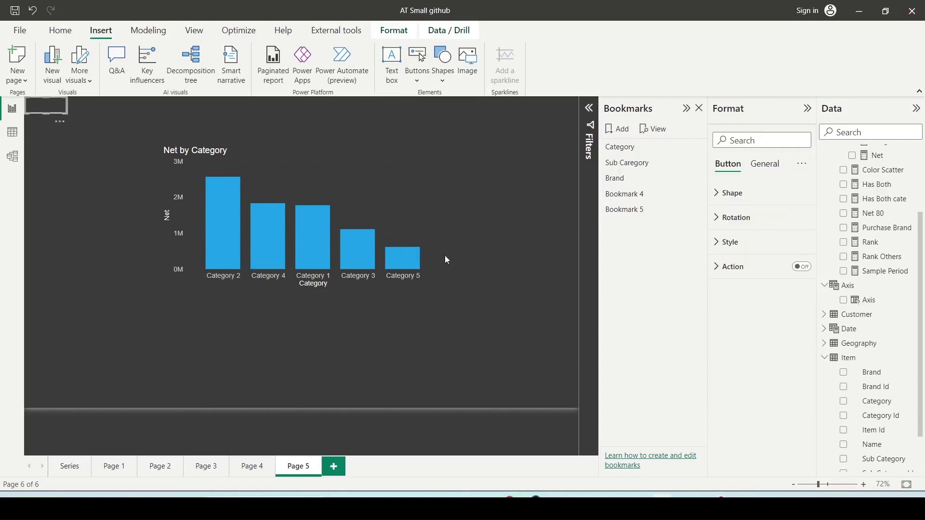
drag(57, 113, 247, 331)
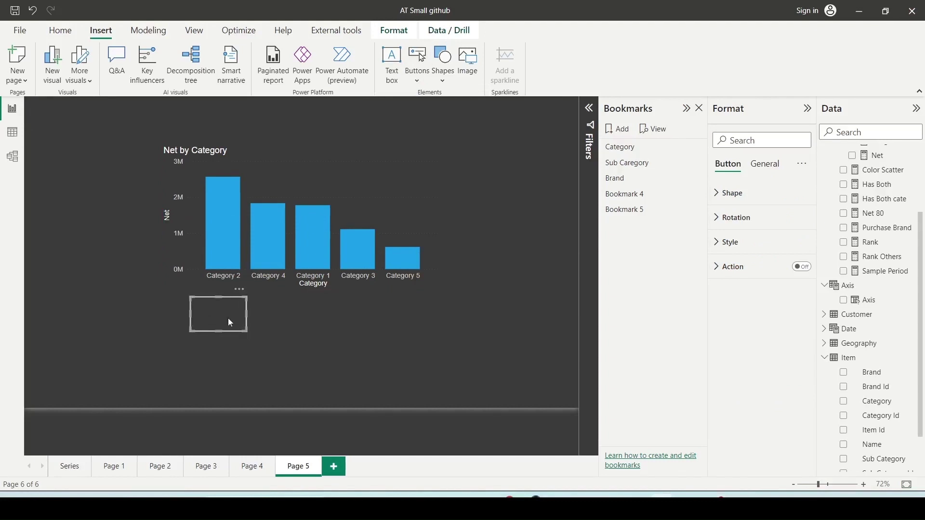
click(726, 242)
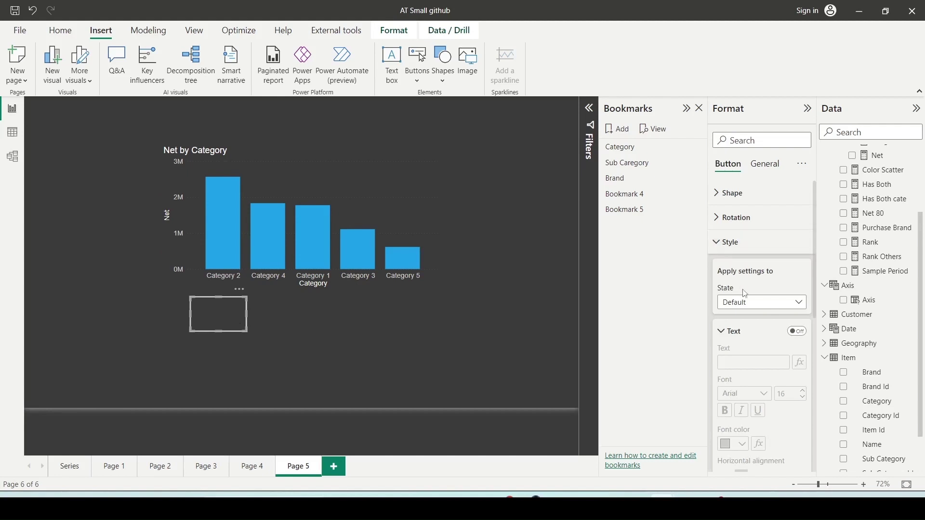
click(795, 332)
click(750, 362)
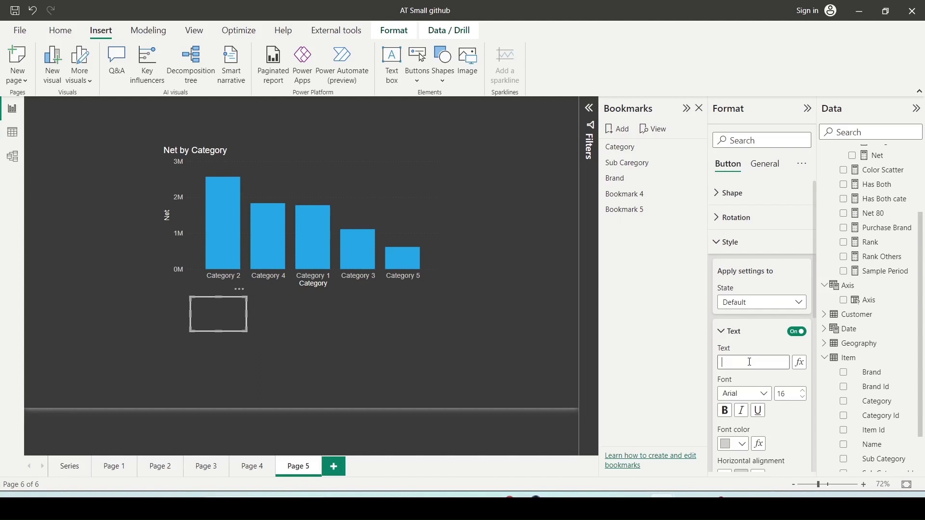
text(Brand)
click(739, 242)
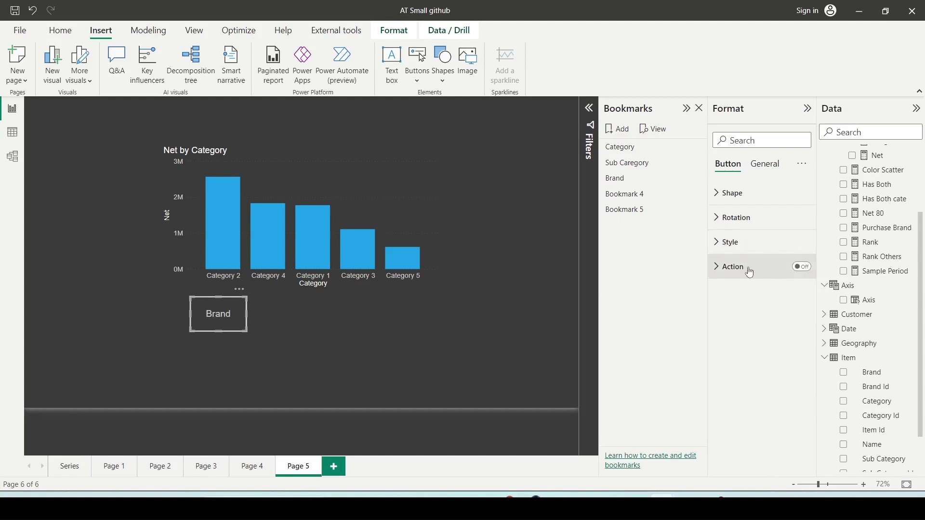
- Turn on the Brand button's action as a bookmark jump to Bookmark 4
click(801, 267)
click(717, 270)
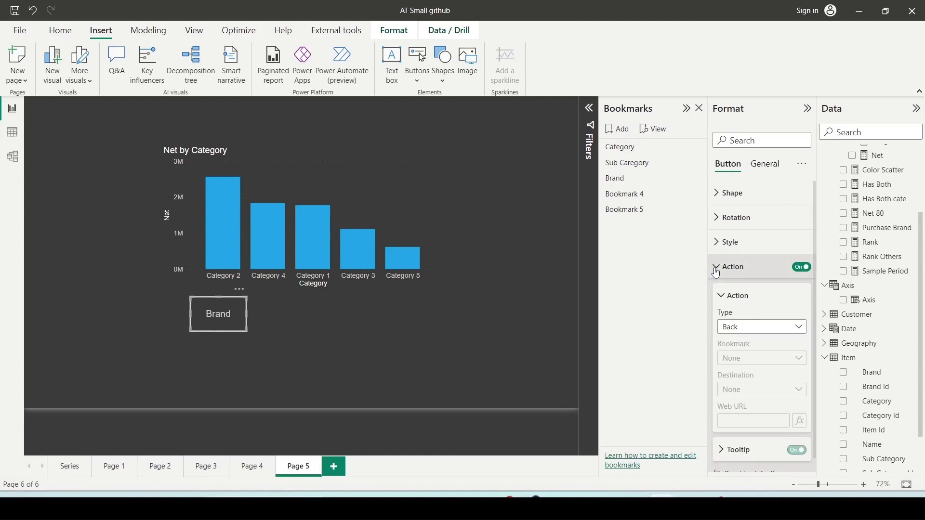
click(741, 328)
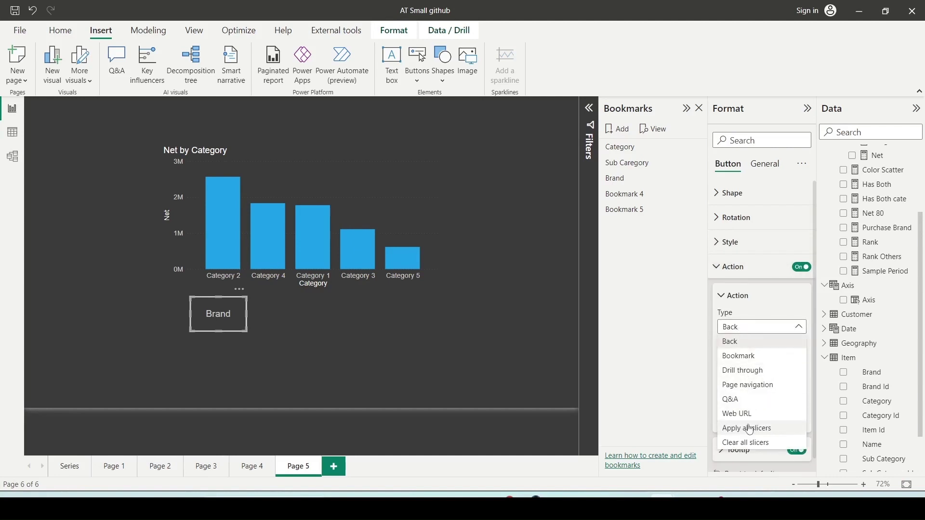
click(745, 356)
click(748, 359)
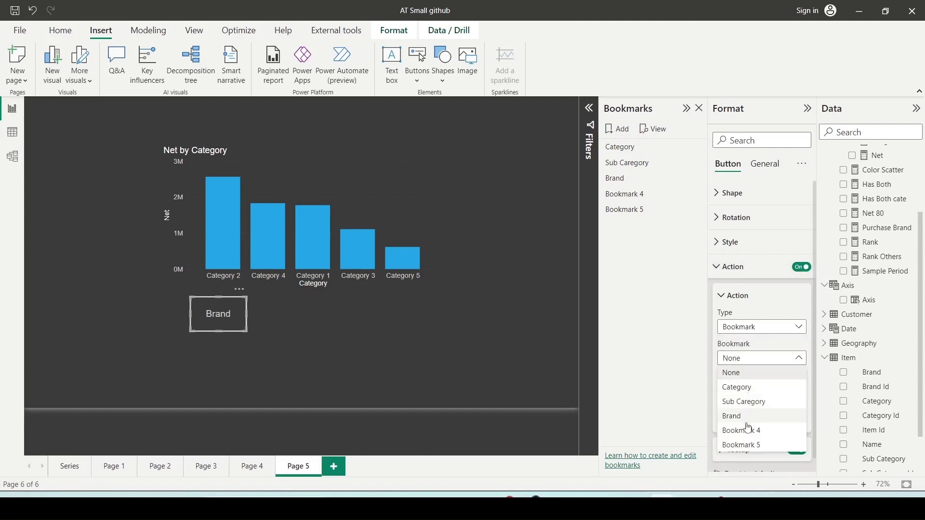
click(744, 430)
click(376, 357)
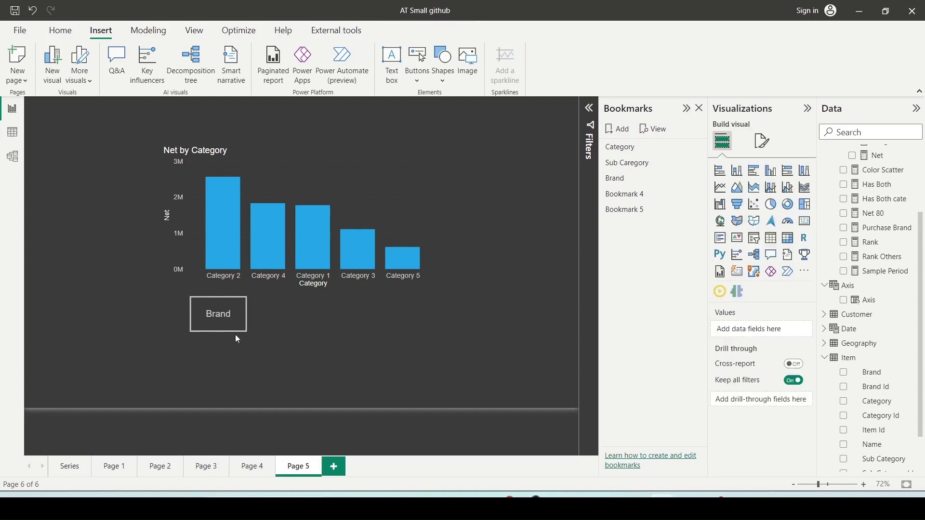
click(229, 321)
- Duplicate the Brand button to its right and relabel the copy 'Category'
drag(230, 324, 308, 317)
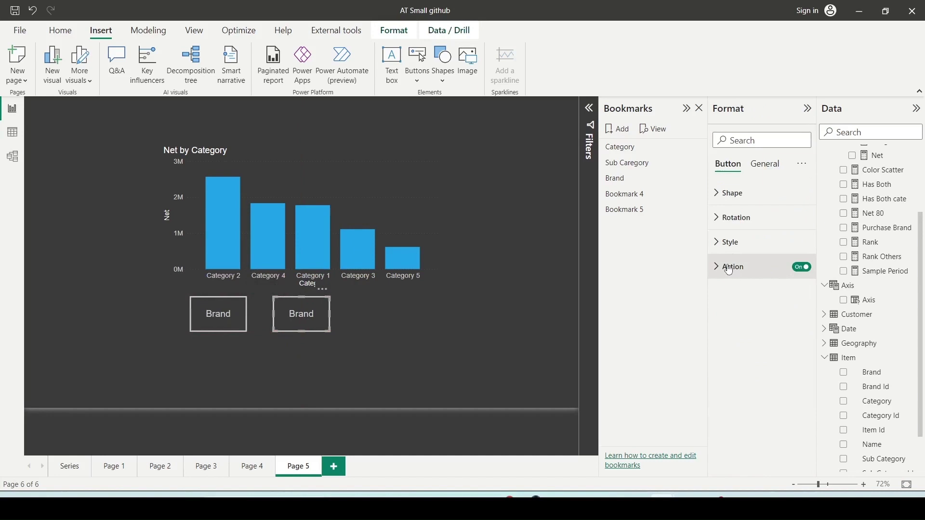
click(719, 242)
double_click(739, 364)
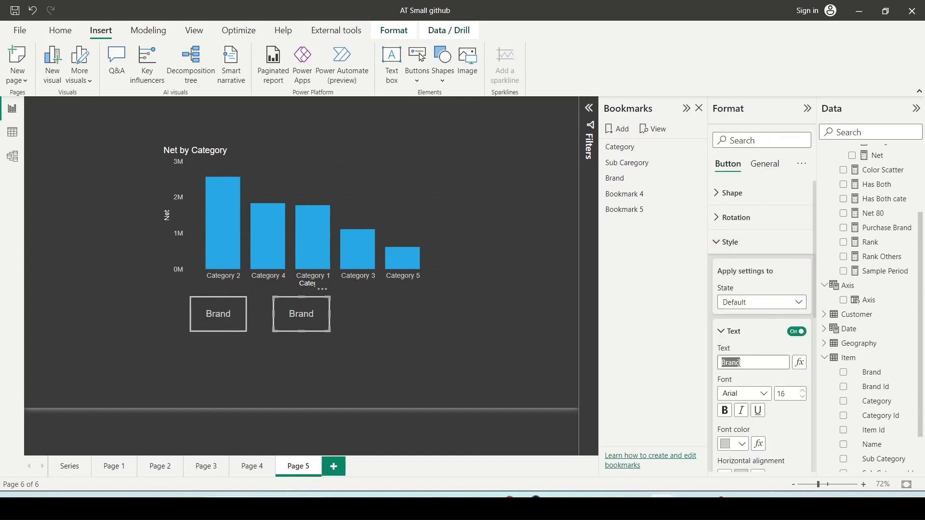
text(Category)
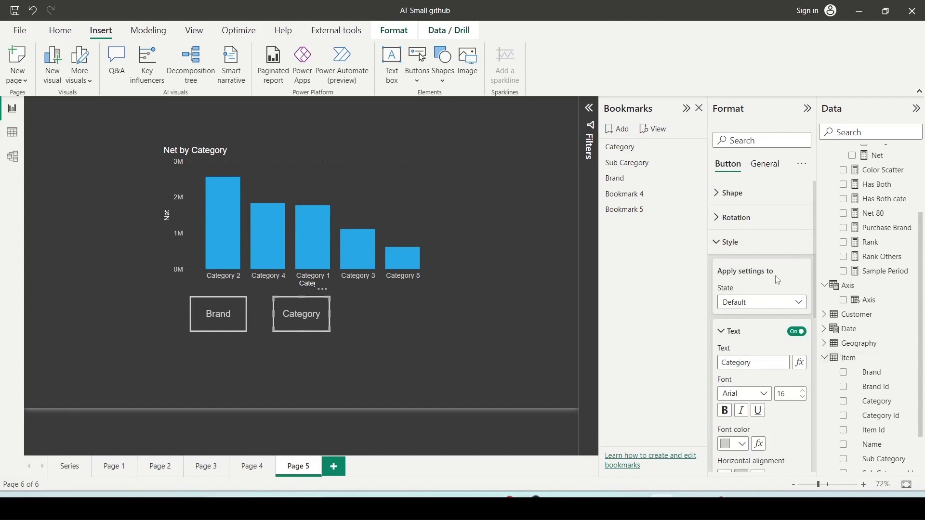
click(721, 242)
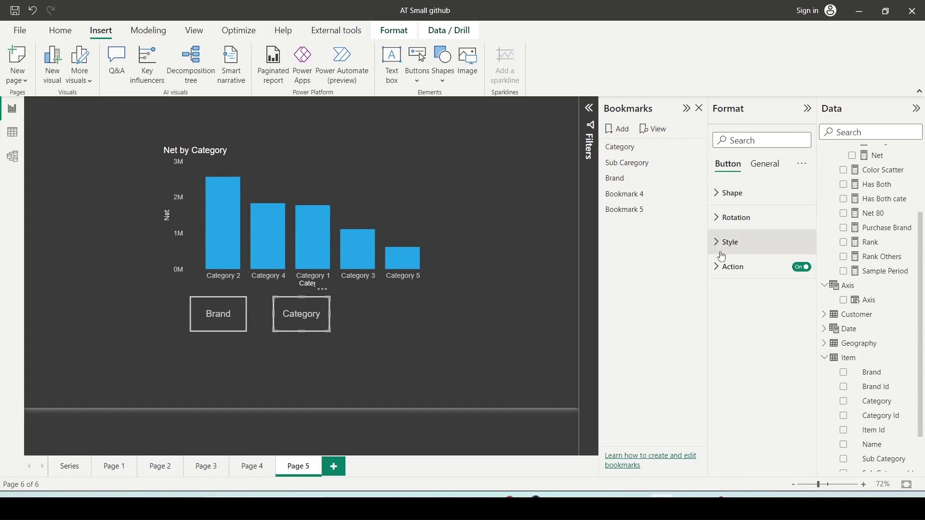
- Set the Category button's bookmark action to Bookmark 5
click(721, 270)
click(760, 358)
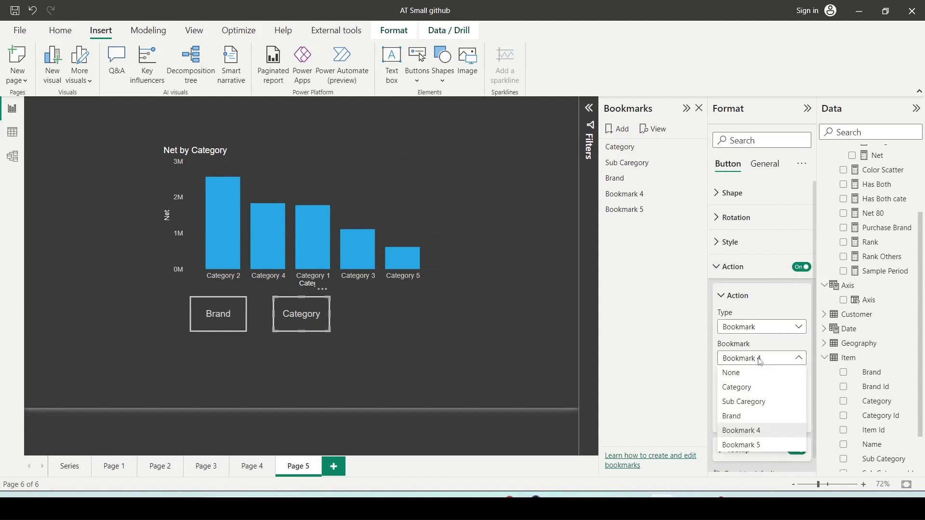
click(738, 445)
click(487, 306)
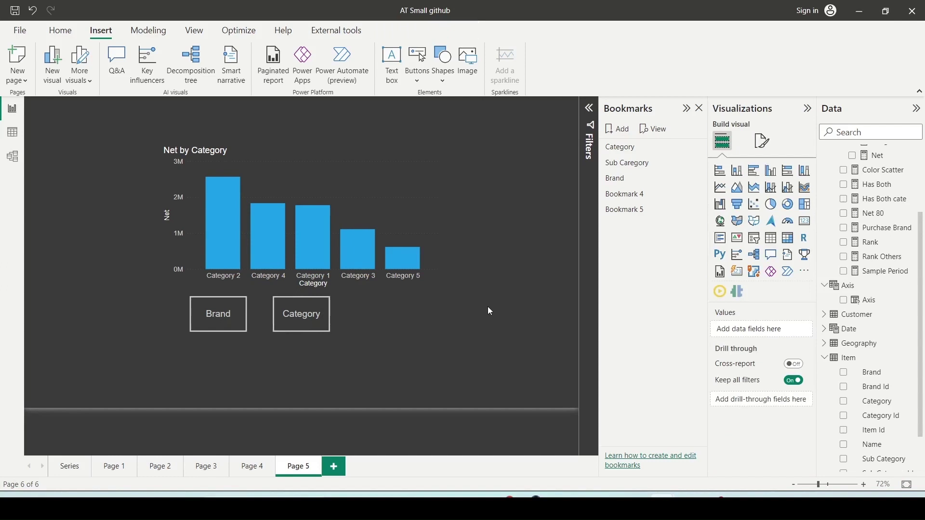
- Test the Brand and Category buttons switching charts, then close the Bookmarks pane
ctrl+click(221, 329)
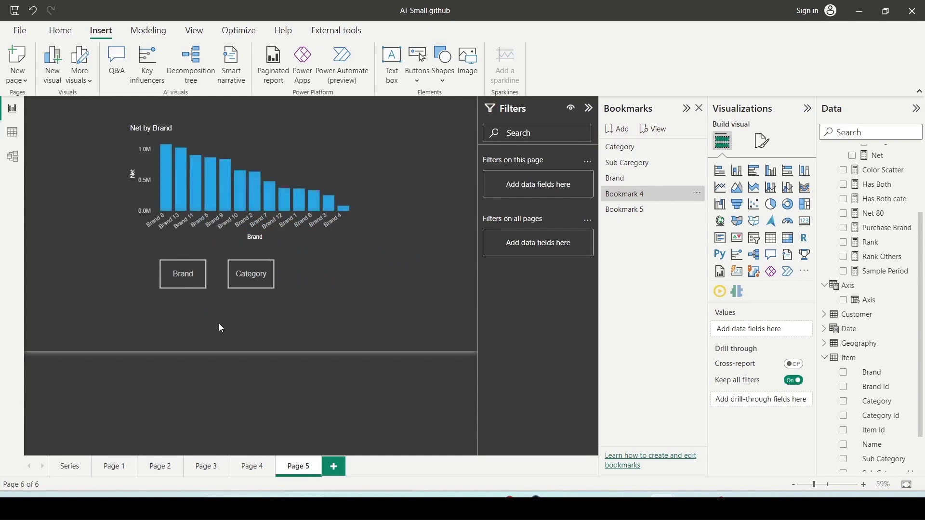
ctrl+click(249, 284)
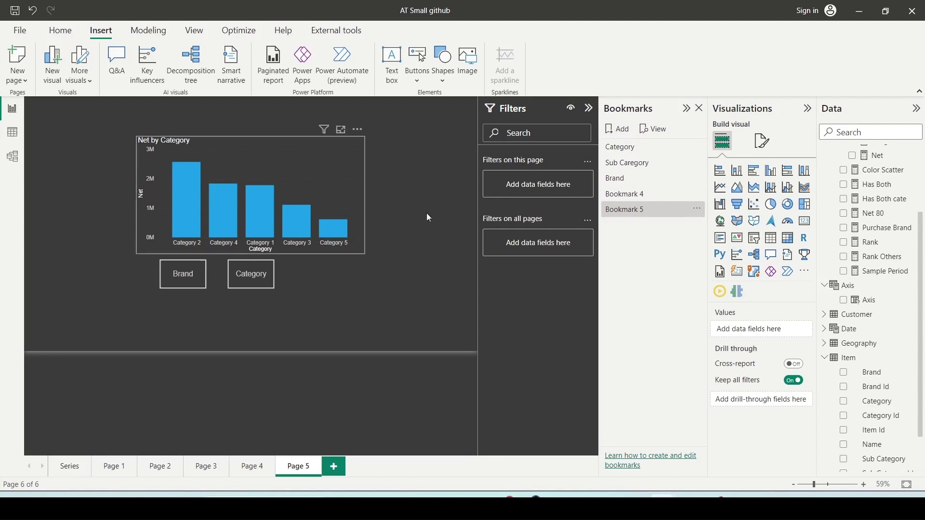
click(699, 109)
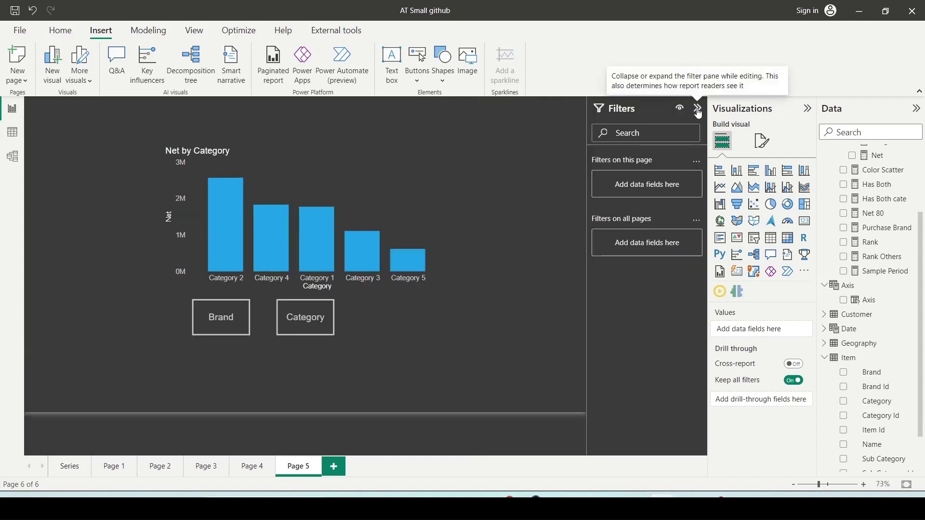